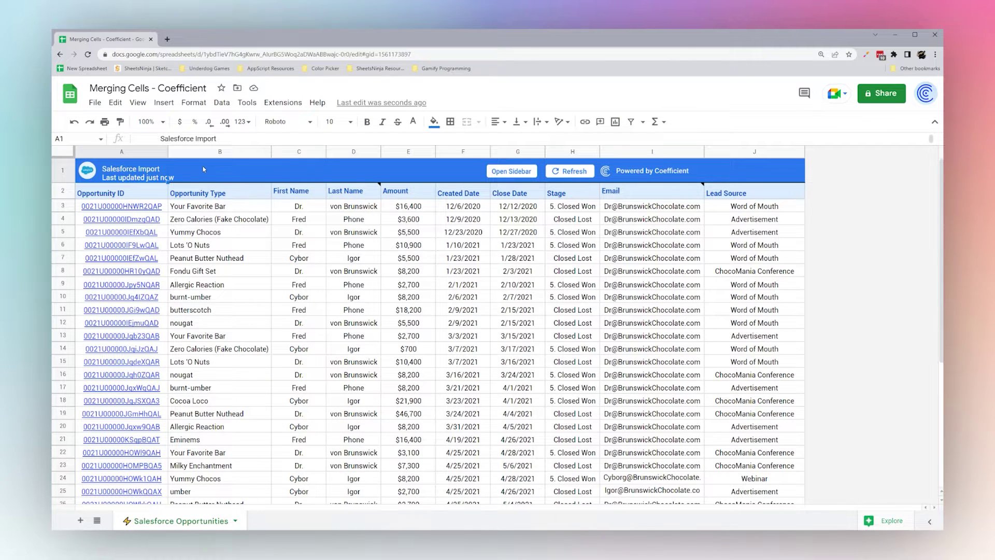
Select the Opportunity Type cells B3 through B21.
{"action": "left_click", "coordinate": [201, 208]}
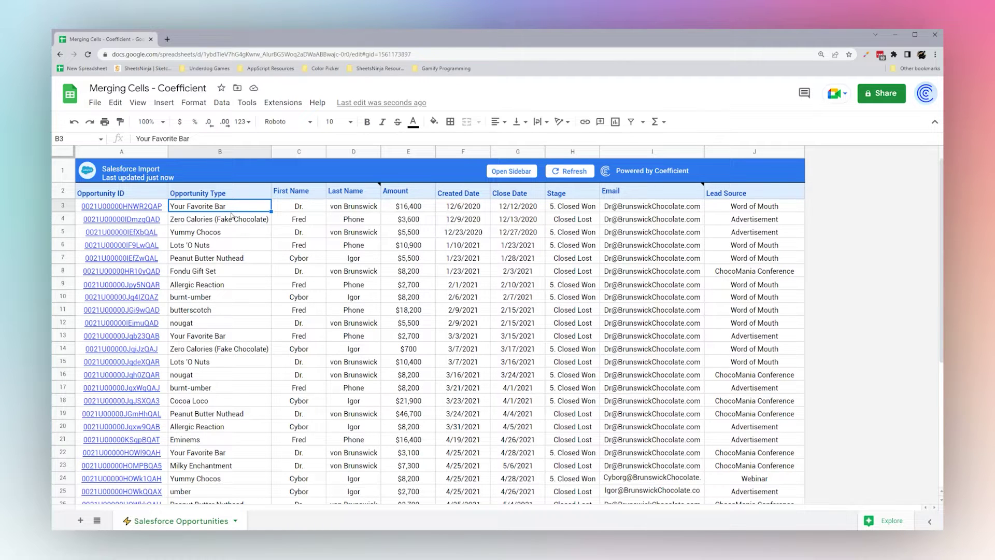
{"action": "left_click_drag", "start_coordinate": [238, 209], "coordinate": [248, 437]}
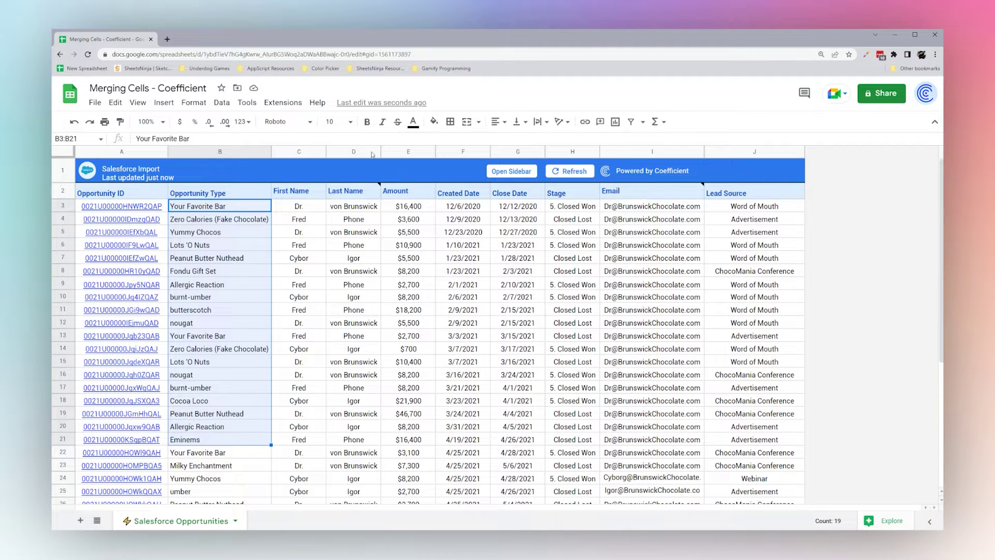
View the merge types for B3:B21 under Format > Merge cells and the toolbar Merge dropdown.
{"action": "left_click", "coordinate": [195, 103]}
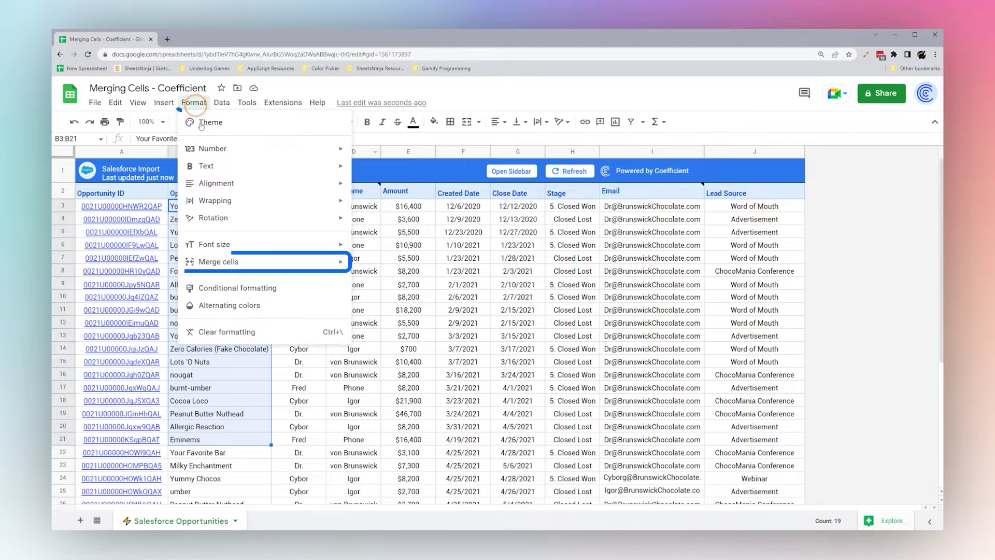
{"action": "mouse_move", "coordinate": [290, 262]}
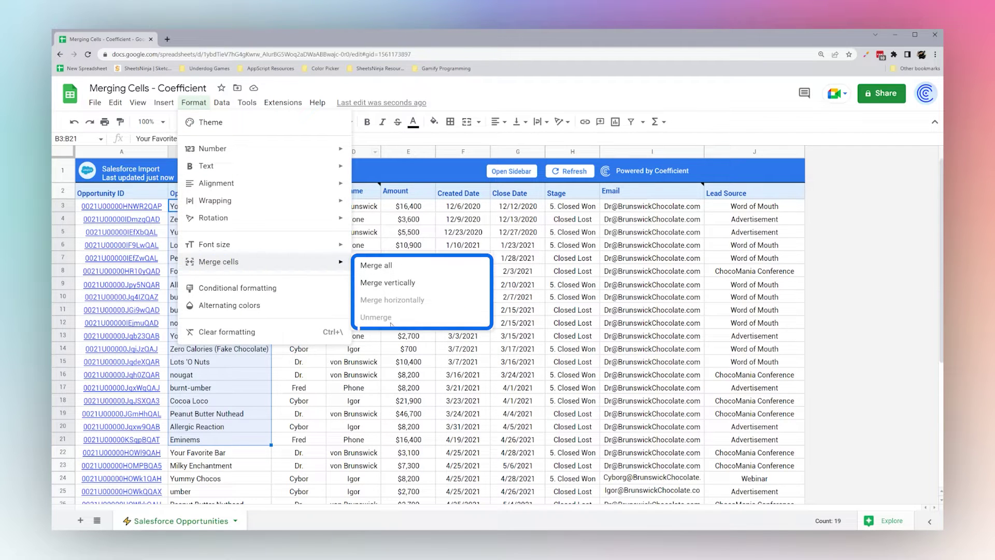
{"action": "left_click", "coordinate": [479, 122]}
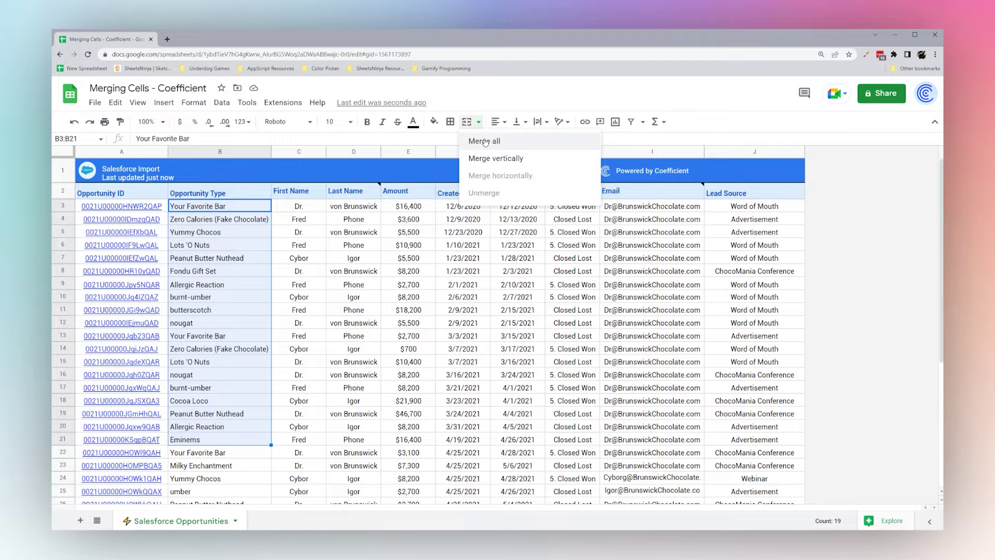
Apply Merge all to B3:B21 and accept the warning that only 'Your Favorite Bar' is kept.
{"action": "left_click", "coordinate": [467, 122]}
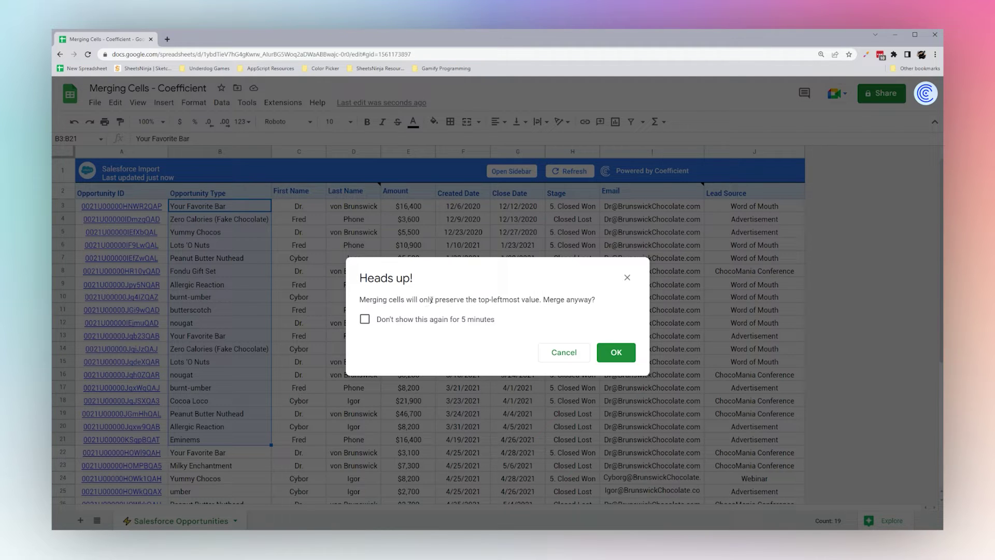
{"action": "left_click_drag", "start_coordinate": [420, 300], "coordinate": [542, 300]}
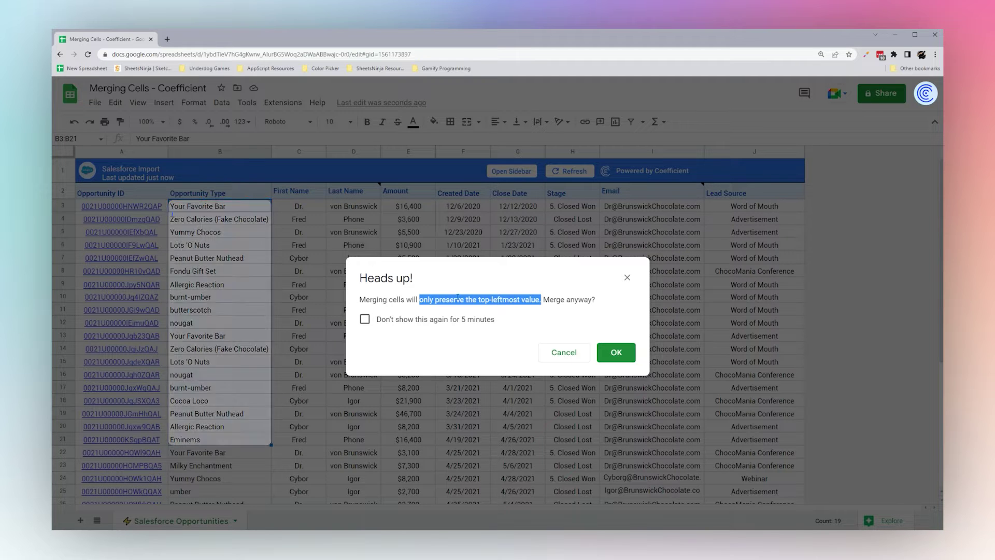
{"action": "left_click", "coordinate": [616, 352]}
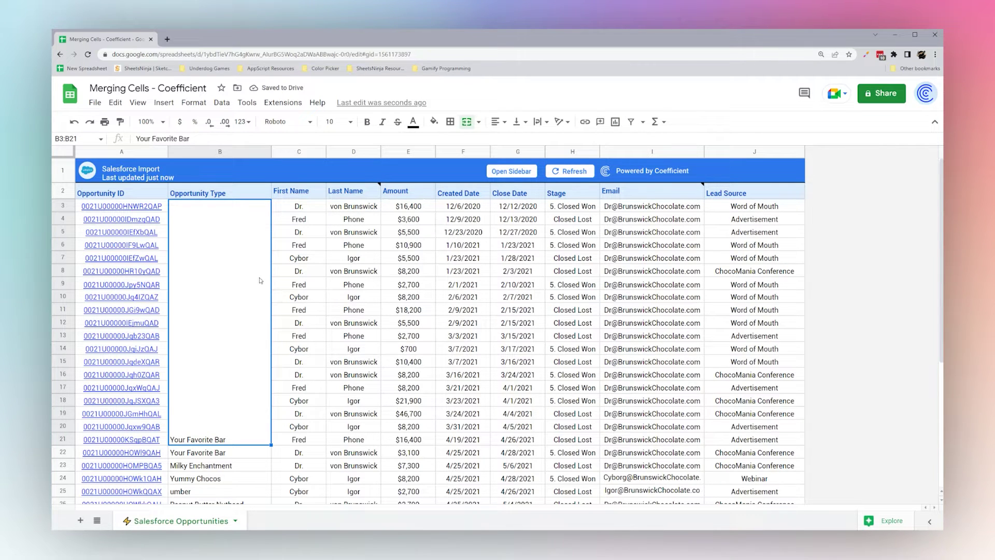
Unmerge B3:B21, leaving cells B4 to B21 empty.
{"action": "left_click", "coordinate": [478, 122]}
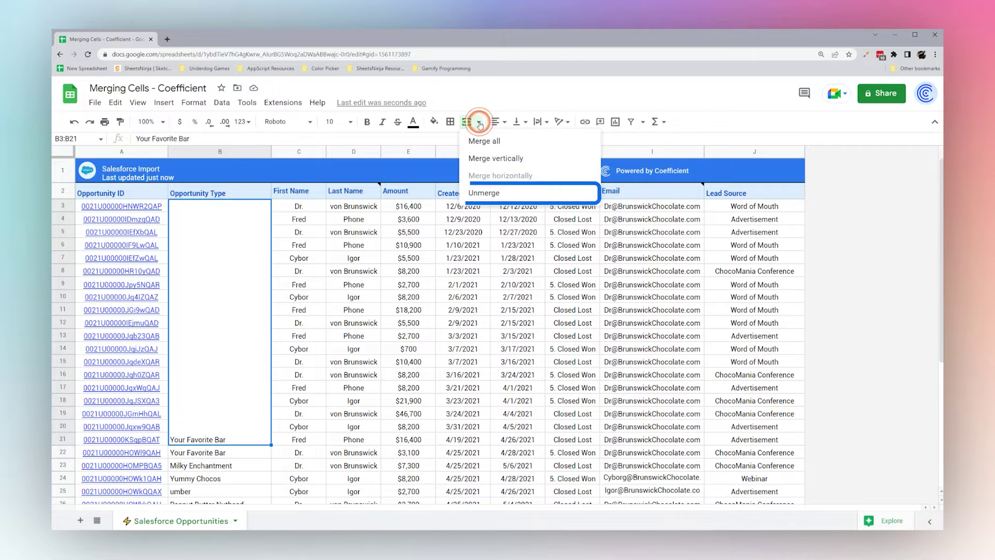
{"action": "left_click", "coordinate": [484, 193]}
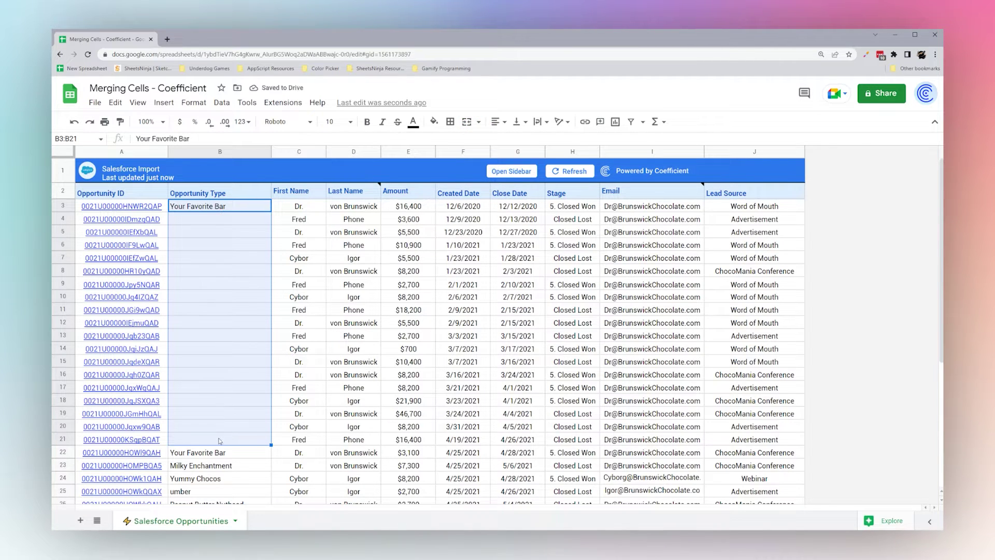
{"action": "left_click_drag", "start_coordinate": [218, 442], "coordinate": [208, 227]}
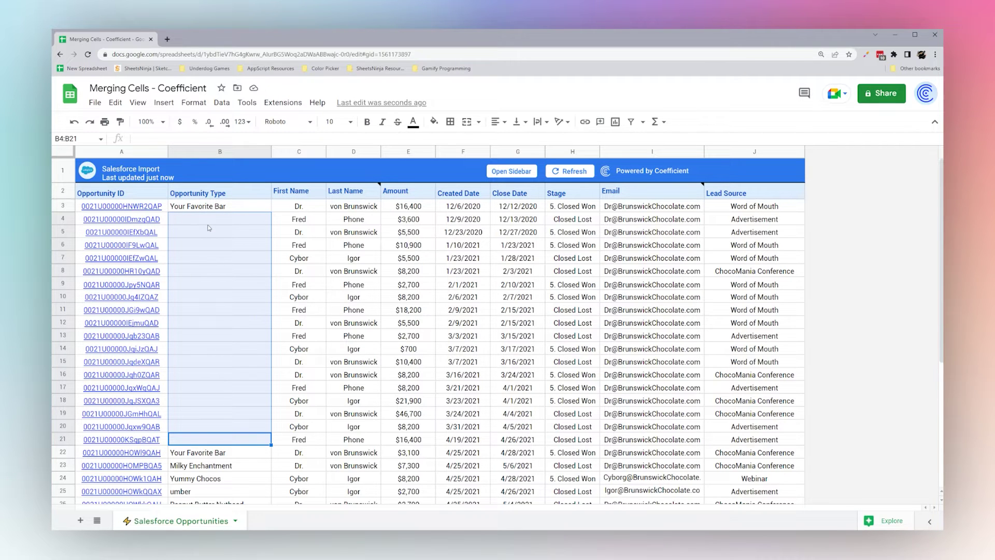
Re-merge B3:B21 with Alt+O, M, A, then undo to restore every original value.
{"action": "left_click_drag", "start_coordinate": [216, 208], "coordinate": [215, 442]}
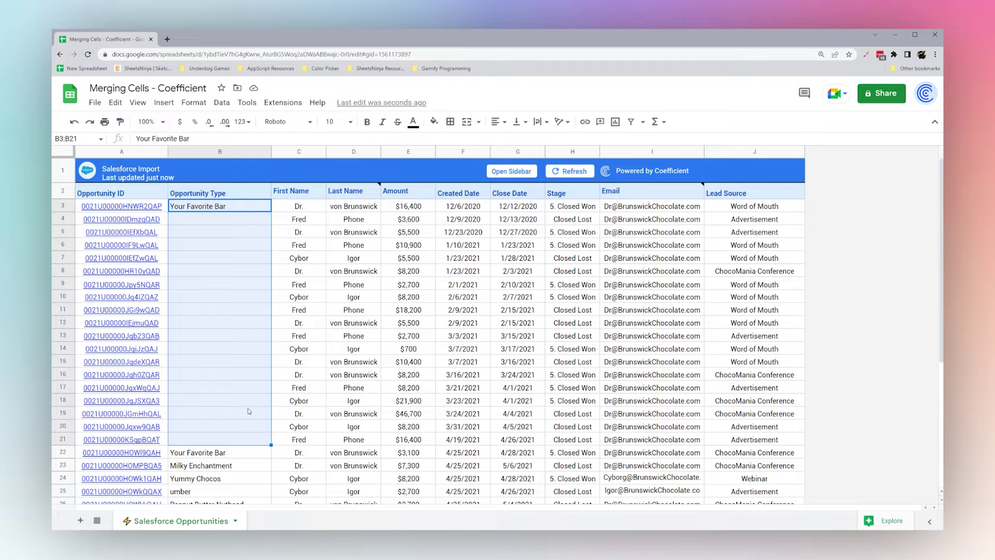
{"action": "key", "text": "alt+o"}
{"action": "key", "text": "m"}
{"action": "key", "text": "a"}
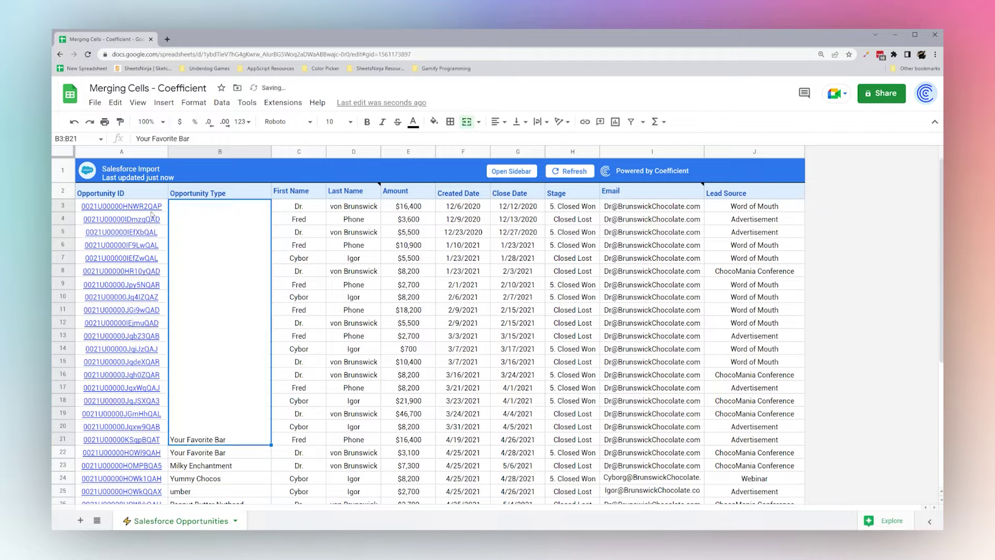
{"action": "left_click", "coordinate": [74, 123]}
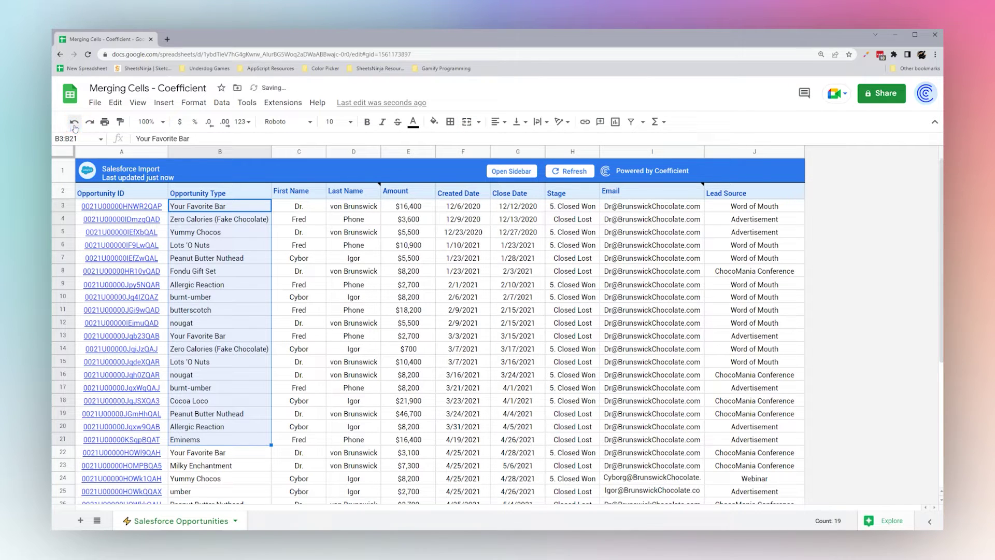
{"action": "left_click", "coordinate": [264, 335]}
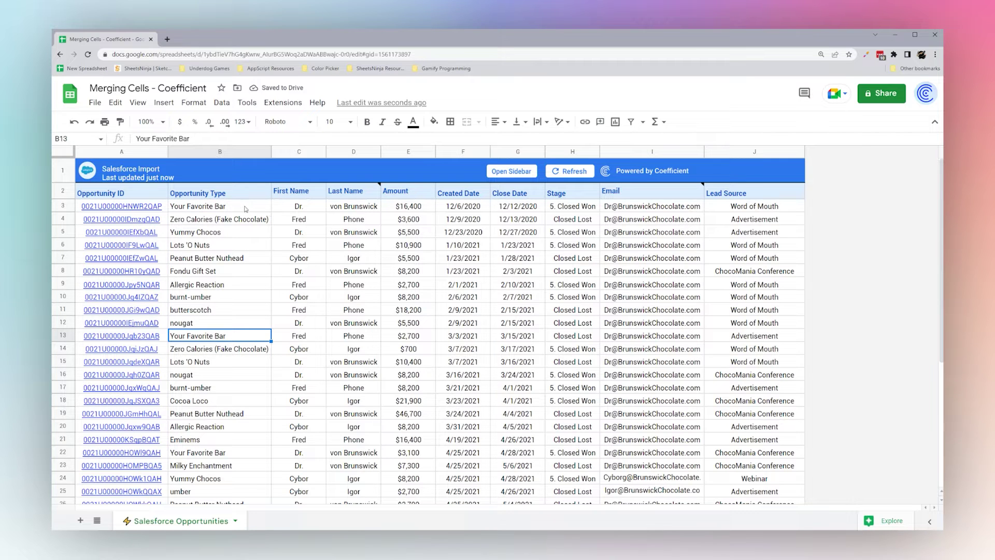
{"action": "left_click_drag", "start_coordinate": [246, 209], "coordinate": [354, 350]}
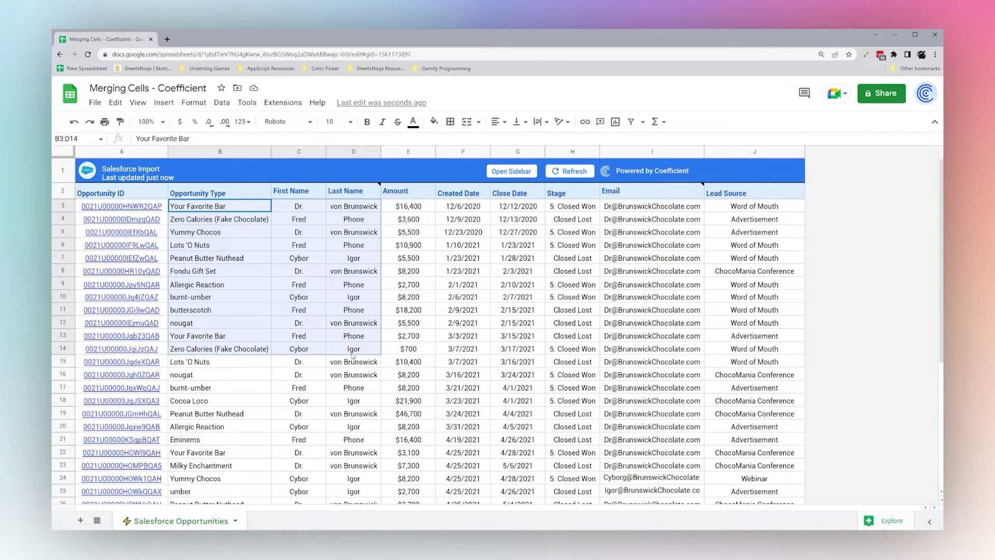
{"action": "left_click", "coordinate": [480, 123]}
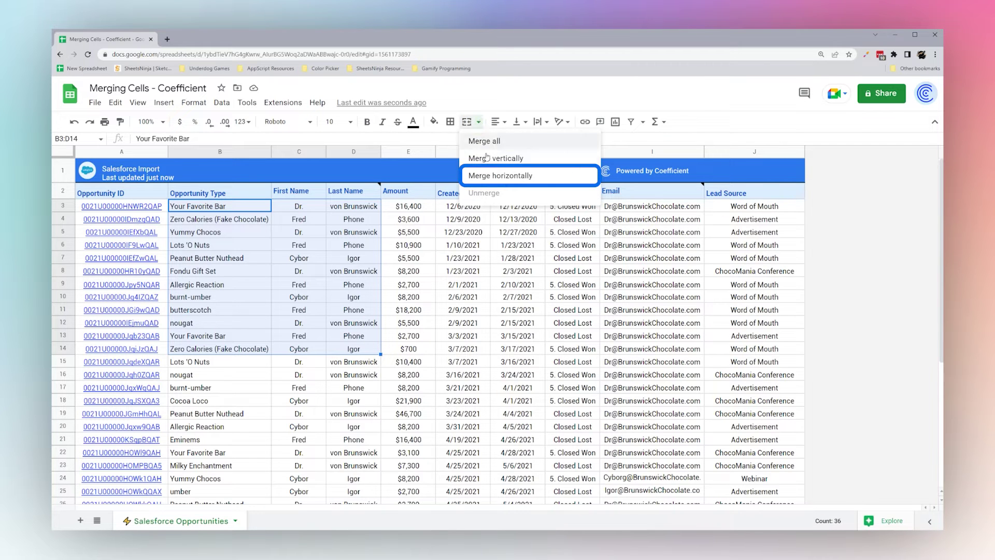
{"action": "left_click", "coordinate": [484, 176]}
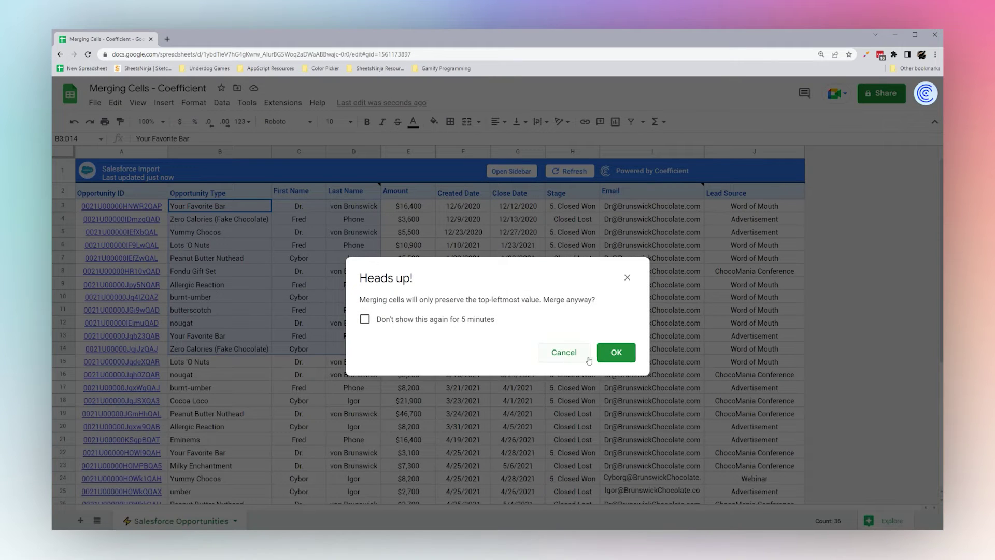
{"action": "left_click", "coordinate": [615, 353]}
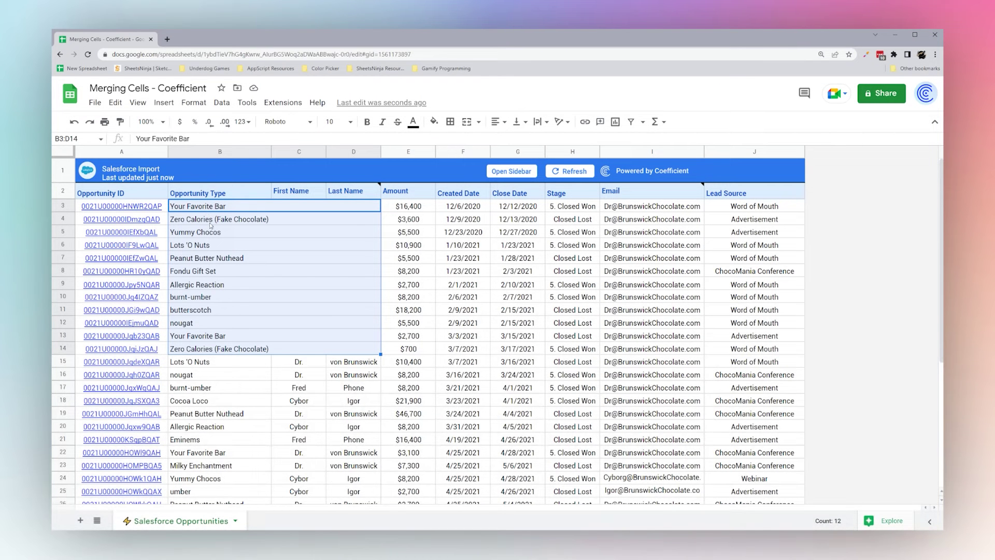
{"action": "left_click", "coordinate": [479, 121]}
{"action": "left_click", "coordinate": [484, 193]}
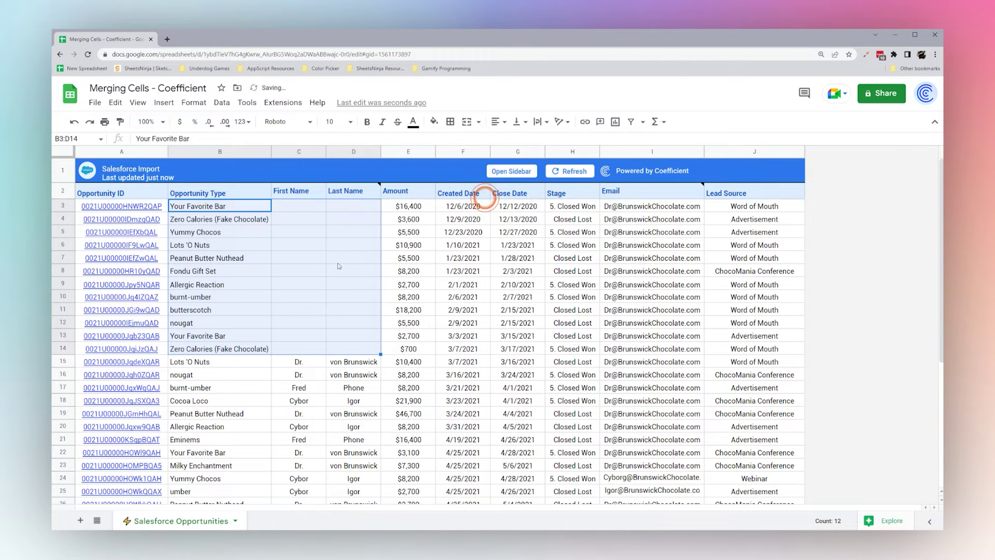
{"action": "left_click", "coordinate": [284, 206]}
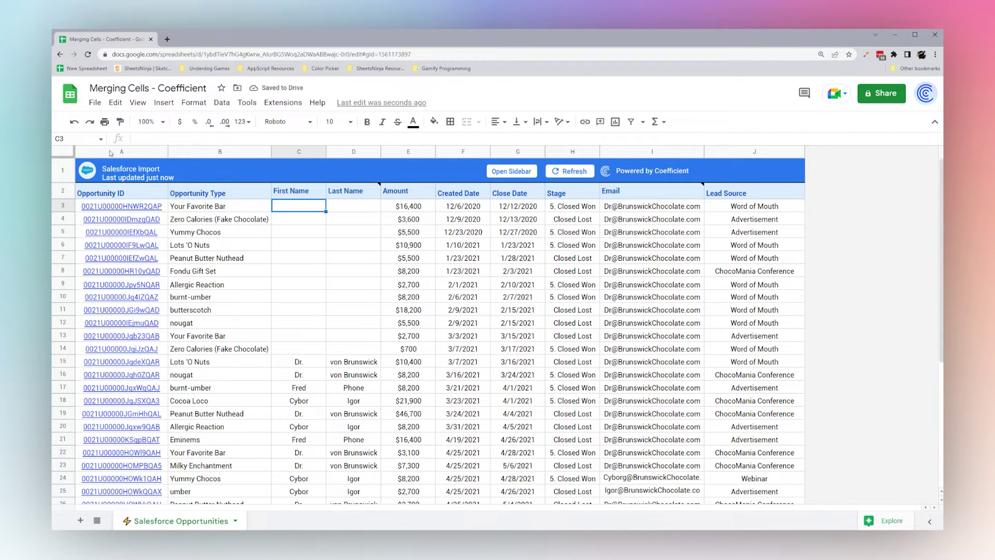
{"action": "left_click", "coordinate": [76, 122]}
{"action": "left_click", "coordinate": [75, 122]}
{"action": "left_click", "coordinate": [366, 250]}
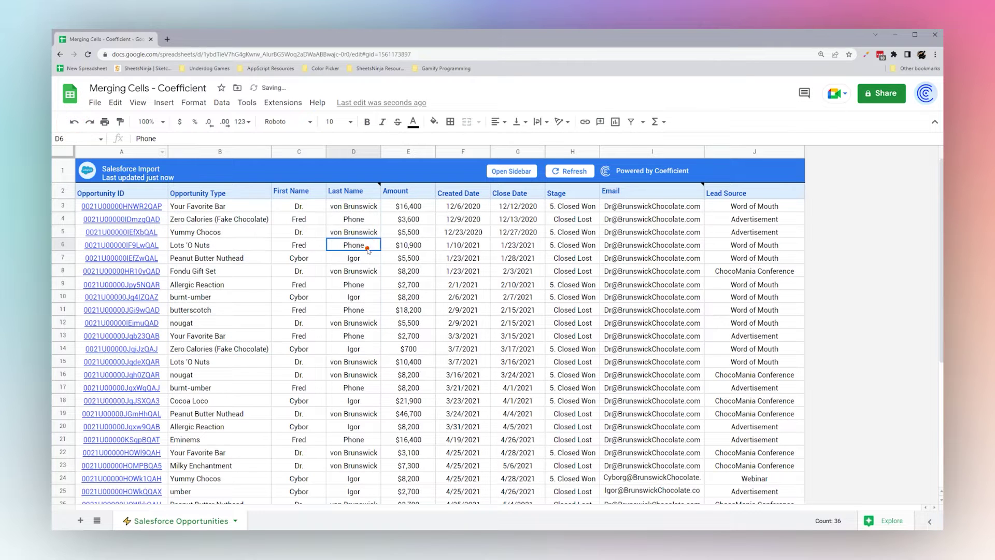
{"action": "left_click", "coordinate": [241, 207], "text": "shift"}
{"action": "left_click_drag", "start_coordinate": [359, 285], "coordinate": [363, 338]}
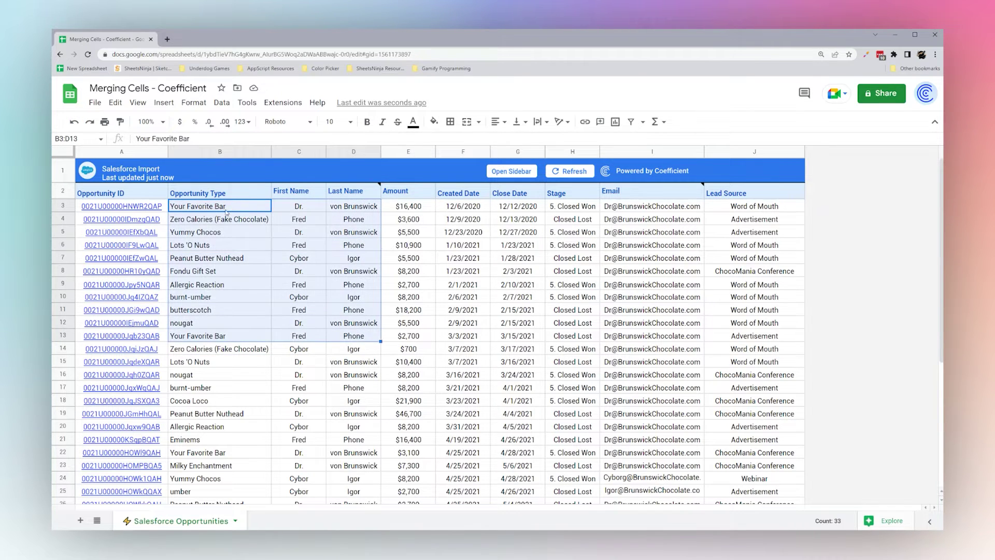
{"action": "left_click", "coordinate": [478, 122]}
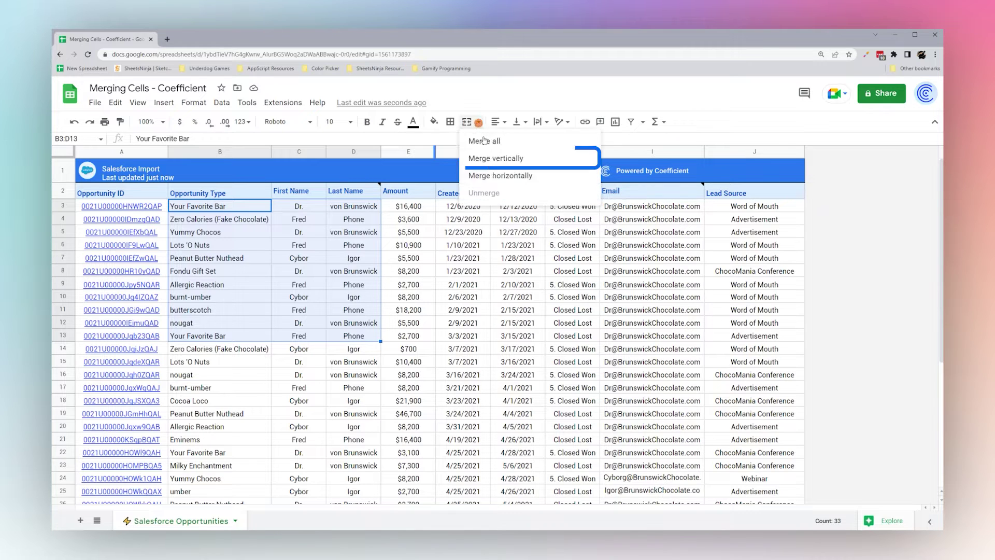
{"action": "left_click", "coordinate": [482, 159]}
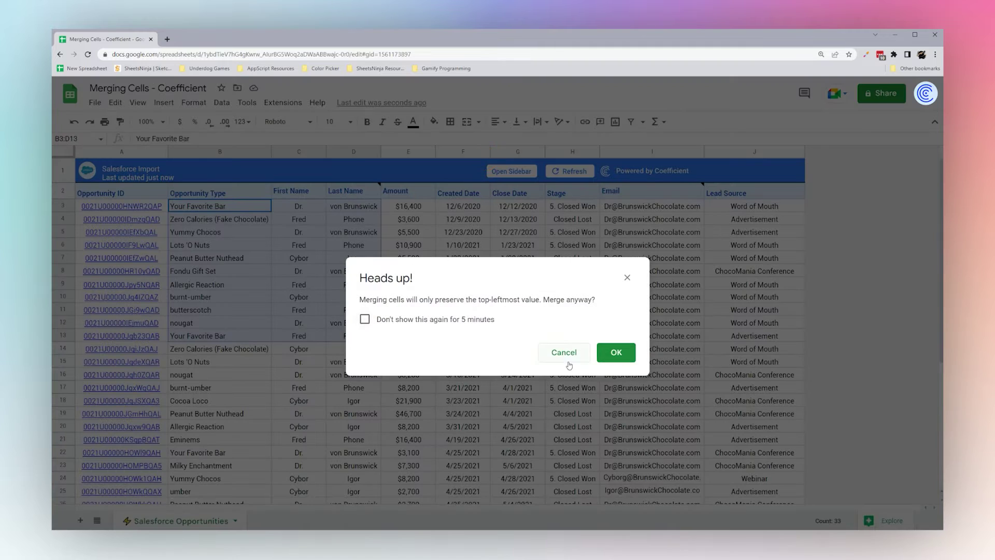
{"action": "left_click", "coordinate": [611, 358]}
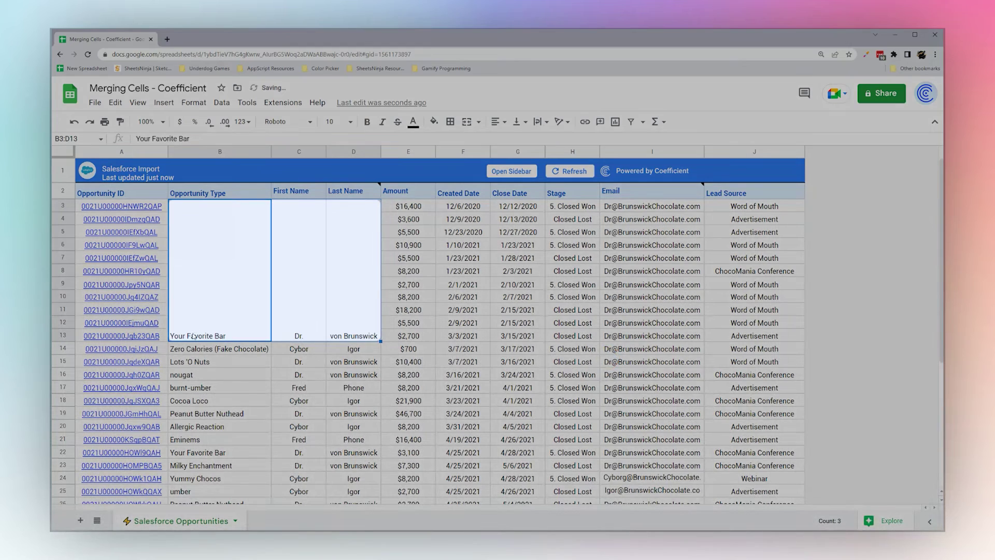
{"action": "left_click", "coordinate": [192, 335]}
{"action": "left_click", "coordinate": [300, 331]}
{"action": "left_click", "coordinate": [355, 333]}
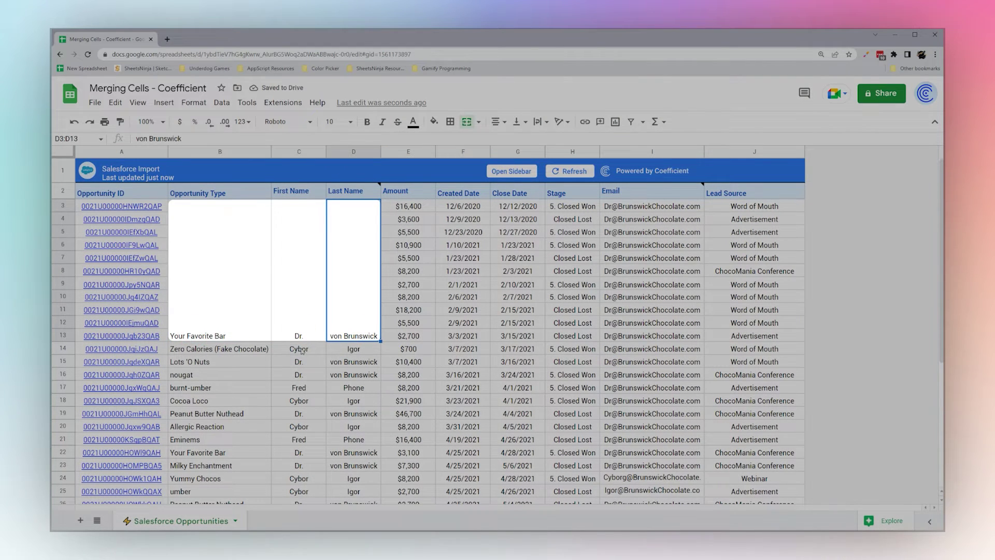
{"action": "key", "text": "ctrl+z"}
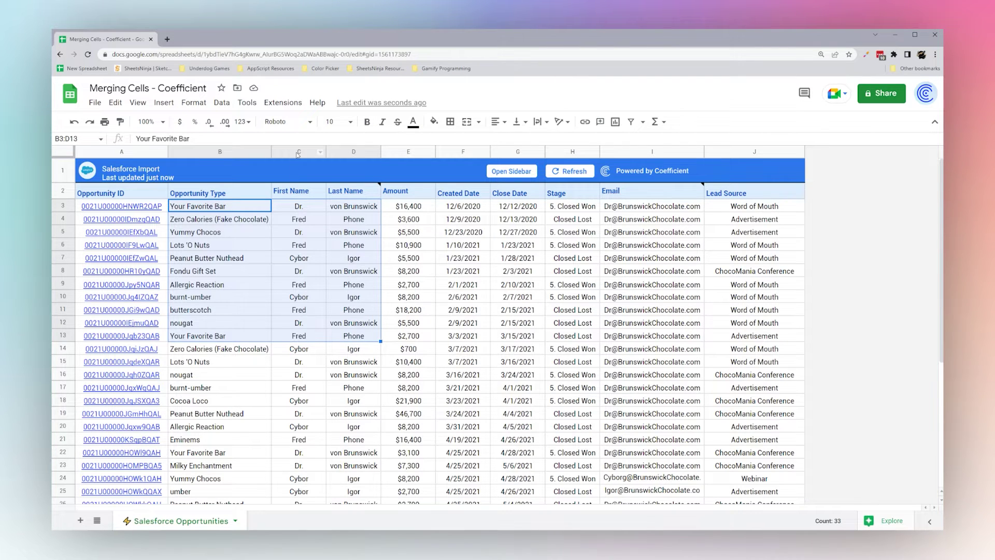
{"action": "left_click_drag", "start_coordinate": [342, 151], "coordinate": [296, 151]}
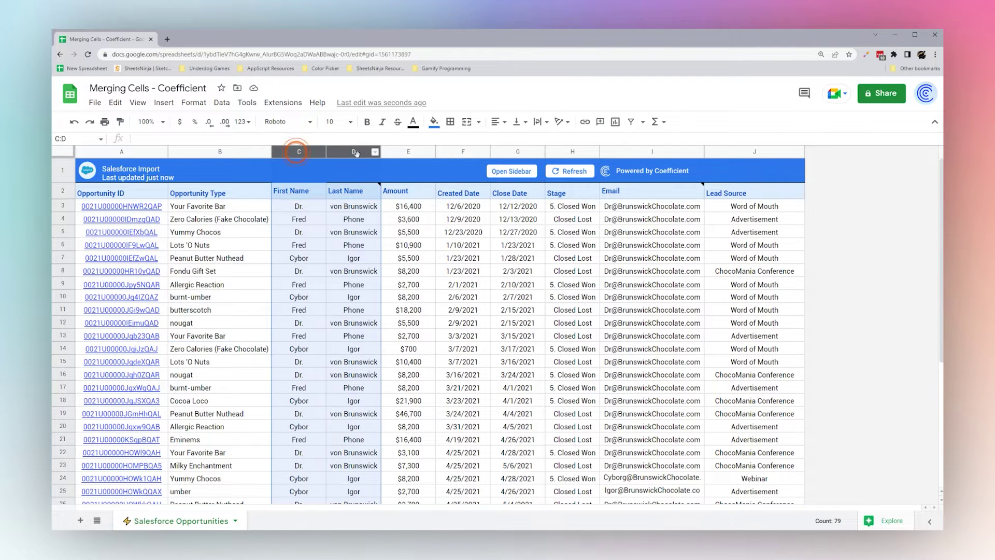
{"action": "left_click", "coordinate": [298, 208]}
{"action": "left_click", "coordinate": [341, 205]}
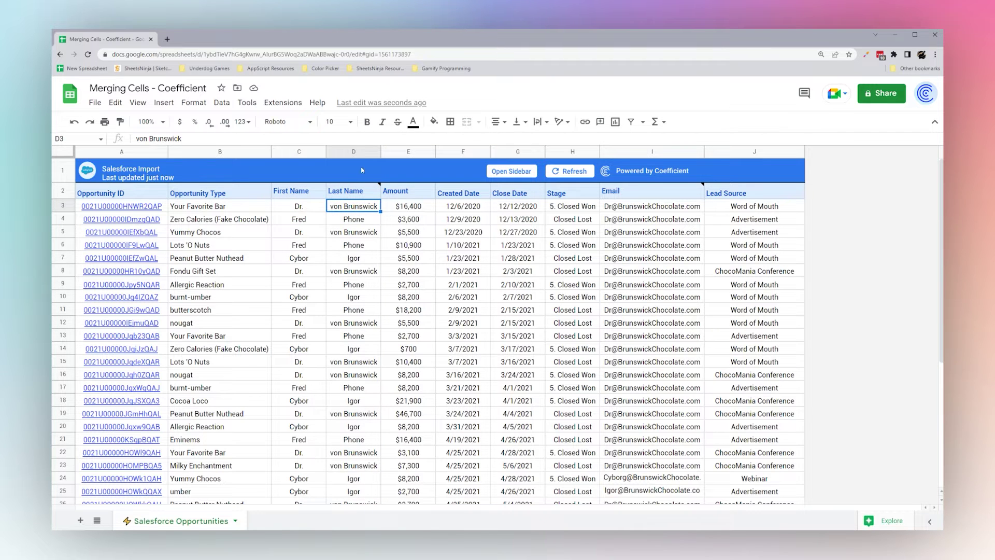
Insert a new column right of Last Name and title it 'Full Name' in E2.
{"action": "right_click", "coordinate": [362, 151]}
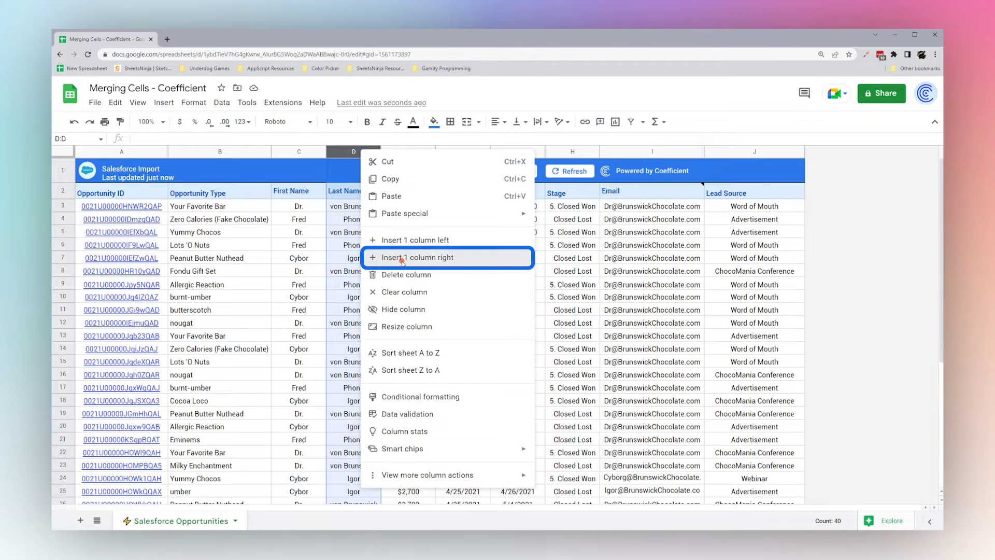
{"action": "left_click", "coordinate": [402, 258]}
{"action": "left_click", "coordinate": [407, 191]}
{"action": "type", "text": "Full Name"}
{"action": "key", "text": "Return"}
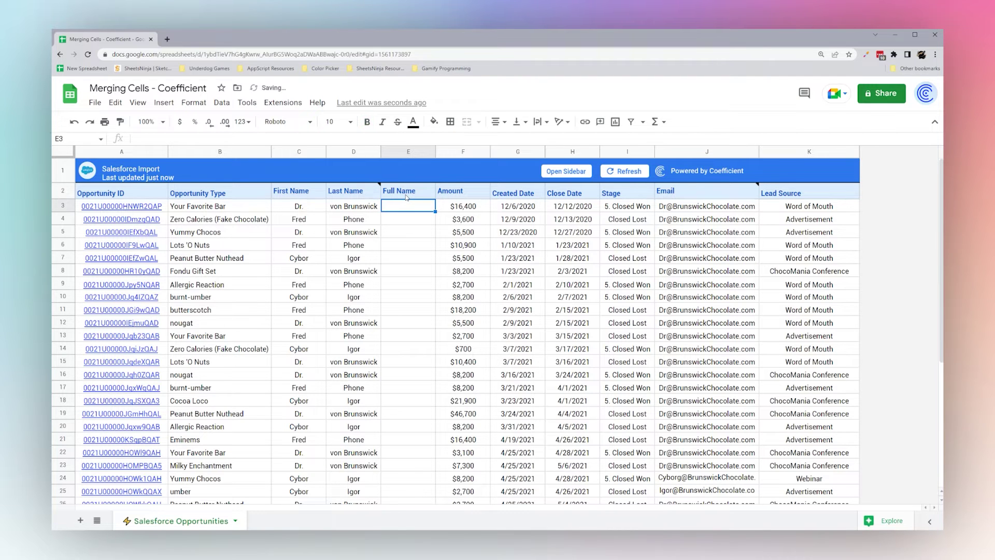
Enter =C3&" "&D3 in E3 and autofill it down the Full Name column.
{"action": "type", "text": "="}
{"action": "left_click", "coordinate": [308, 206]}
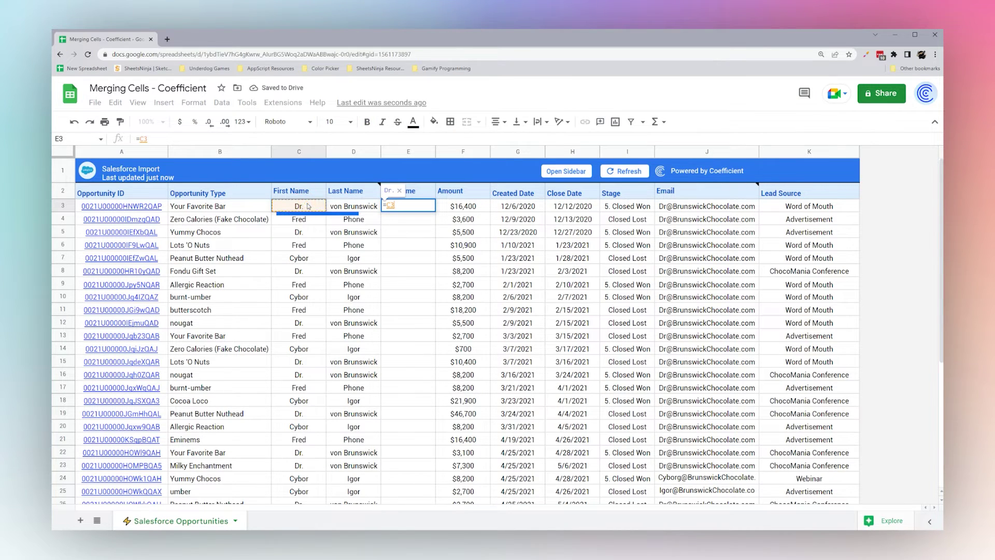
{"action": "type", "text": "&"}
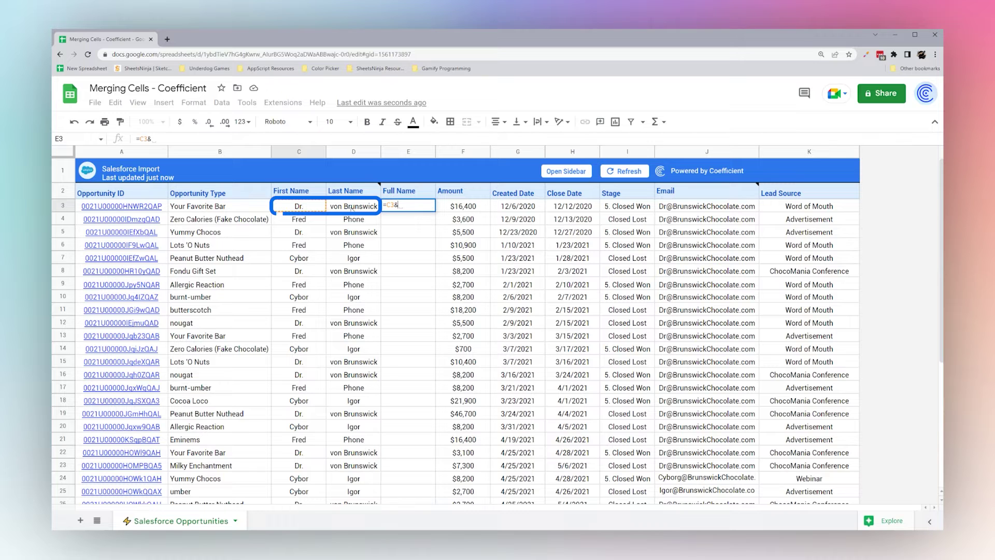
{"action": "left_click", "coordinate": [350, 206]}
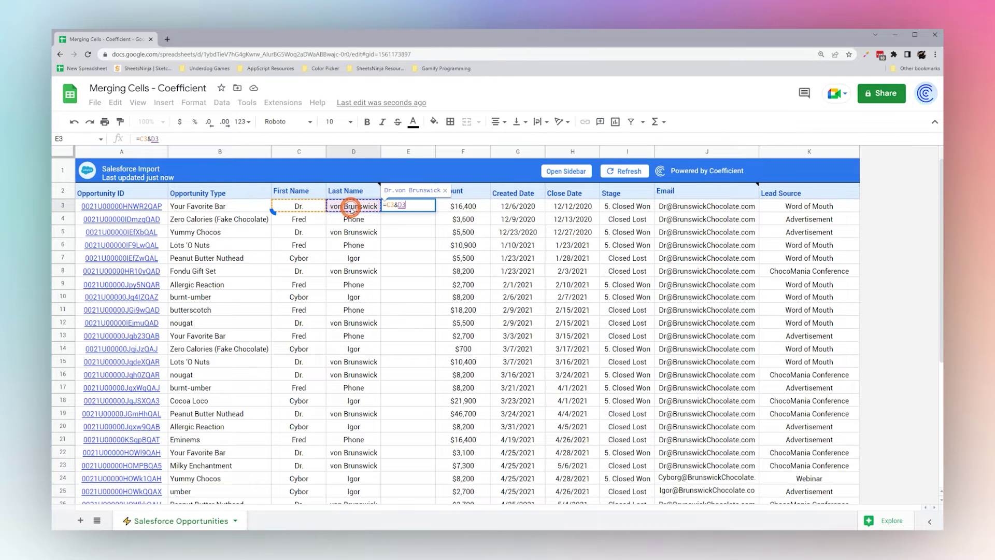
{"action": "left_click", "coordinate": [397, 206]}
{"action": "type", "text": "\" \"&"}
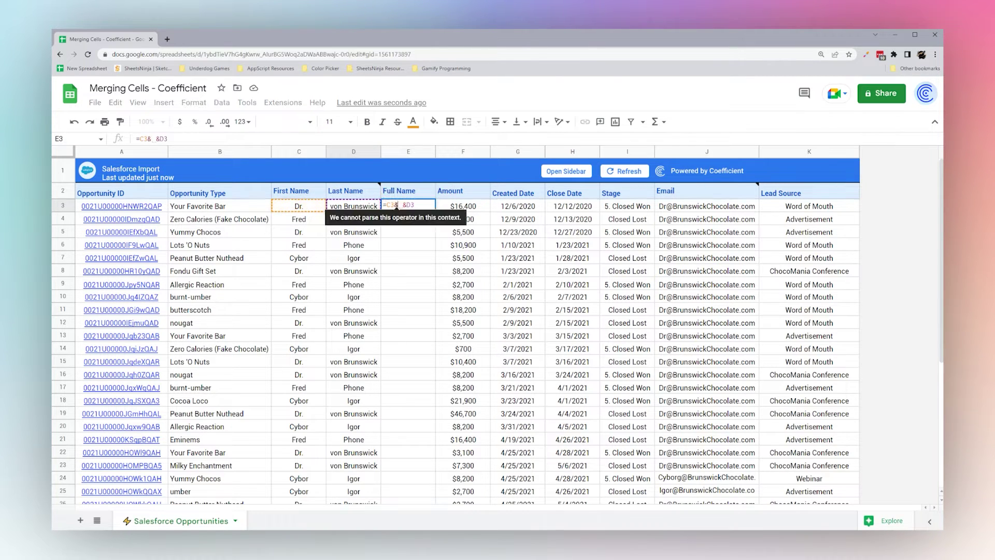
{"action": "key", "text": "BackSpace"}
{"action": "type", "text": "\" \""}
{"action": "key", "text": "Return"}
{"action": "left_click", "coordinate": [448, 288]}
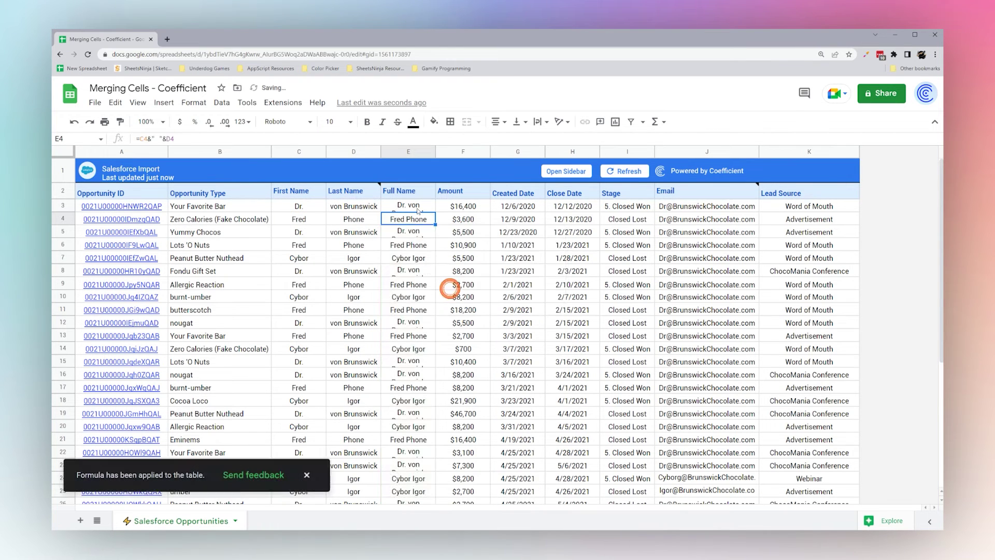
Widen column E to fit the full names and check the E3 formula.
{"action": "left_click_drag", "start_coordinate": [434, 153], "coordinate": [463, 150]}
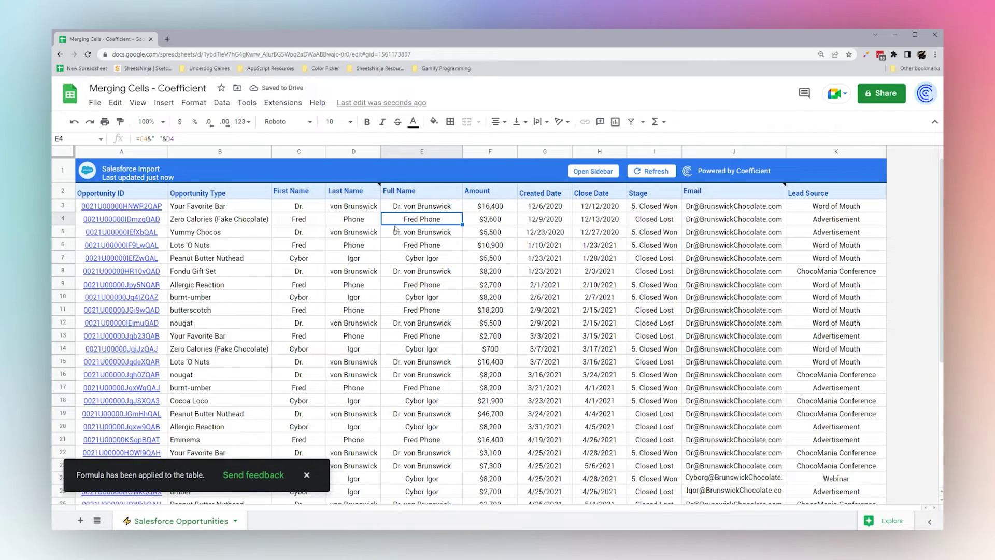
{"action": "left_click", "coordinate": [402, 207]}
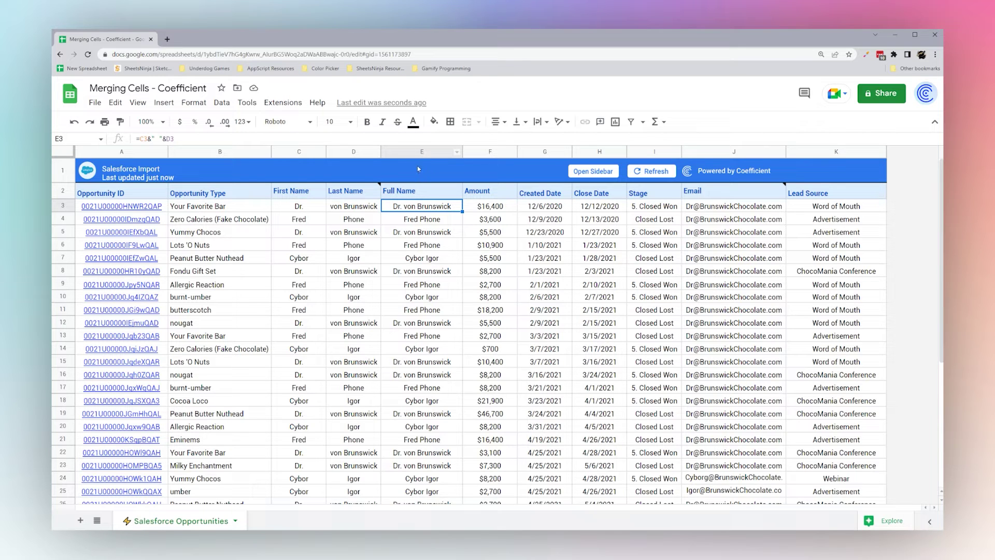
{"action": "left_click", "coordinate": [414, 195]}
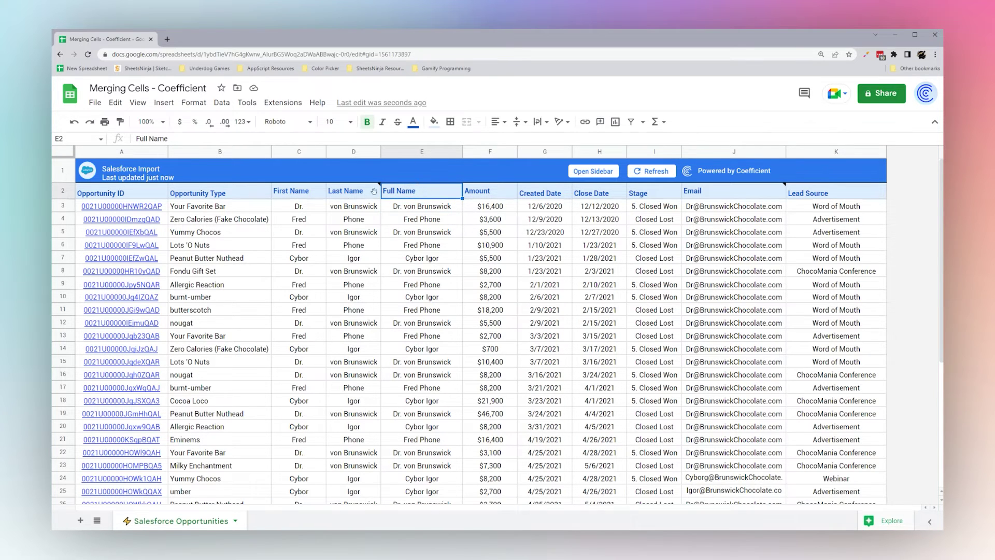
Merge B3:D18 vertically, accepting that each column keeps only its top value.
{"action": "left_click_drag", "start_coordinate": [223, 206], "coordinate": [374, 401]}
{"action": "left_click", "coordinate": [478, 122]}
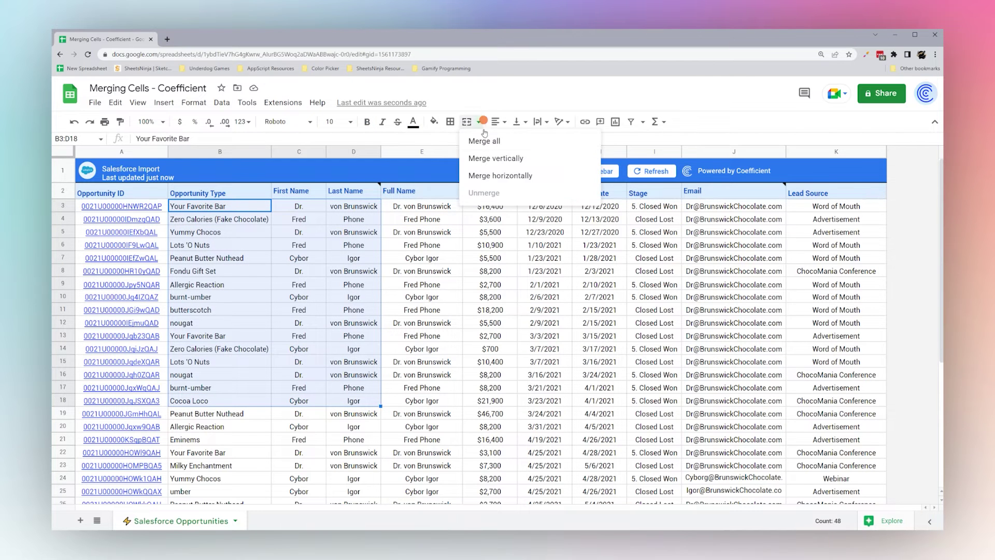
{"action": "left_click", "coordinate": [486, 165]}
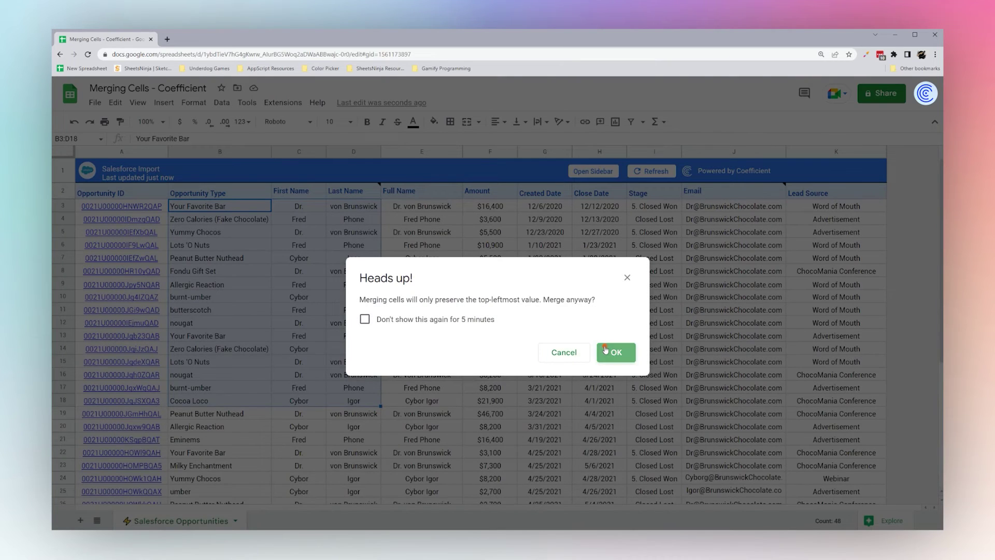
{"action": "left_click", "coordinate": [615, 351]}
{"action": "left_click", "coordinate": [420, 209]}
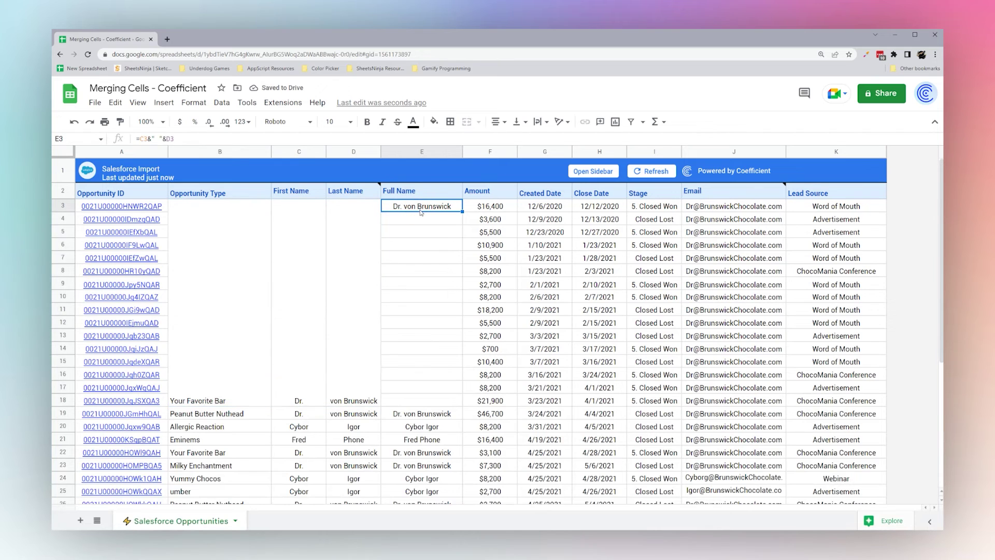
Enter =B3 in E3 so it shows the merged Opportunity Type value, Your Favorite Bar.
{"action": "left_click_drag", "start_coordinate": [424, 403], "coordinate": [417, 208]}
{"action": "left_click", "coordinate": [418, 208]}
{"action": "type", "text": "="}
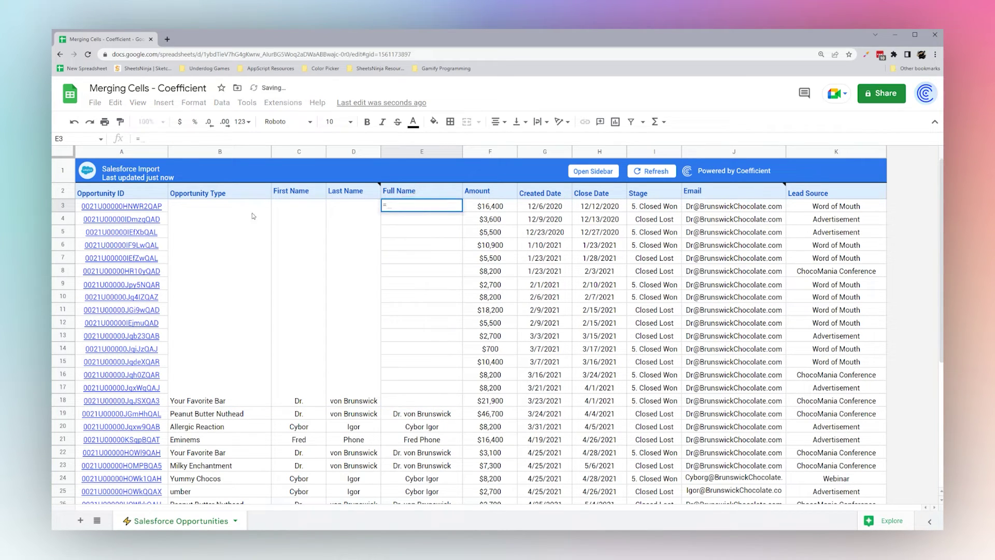
{"action": "left_click", "coordinate": [201, 290]}
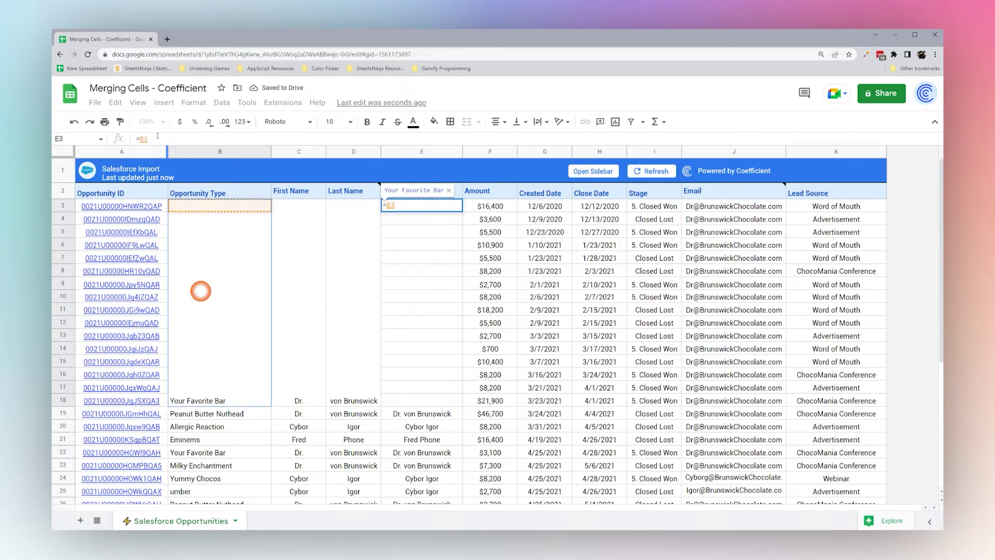
{"action": "left_click", "coordinate": [145, 138]}
{"action": "double_click", "coordinate": [144, 139]}
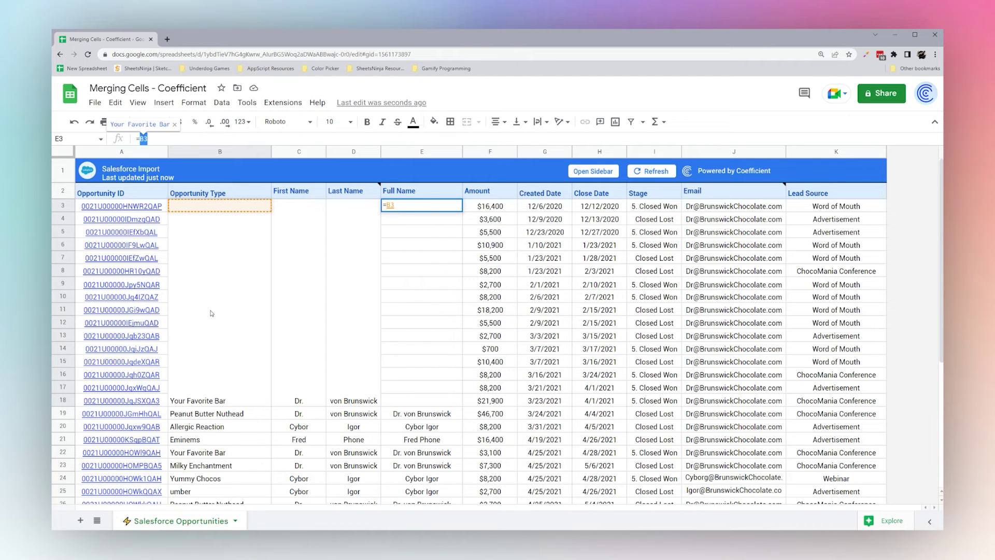
{"action": "key", "text": "Escape"}
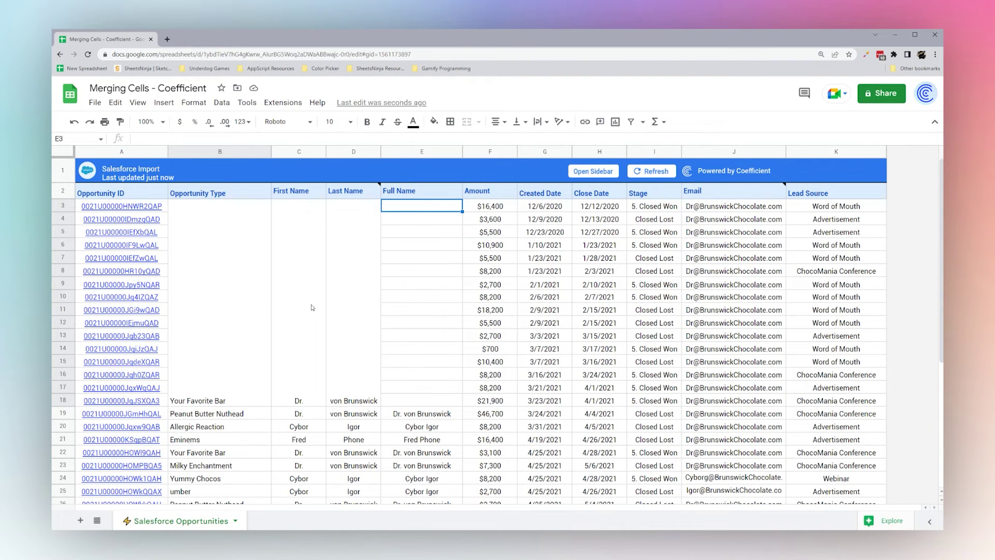
{"action": "key", "text": "ctrl+v"}
{"action": "key", "text": "Return"}
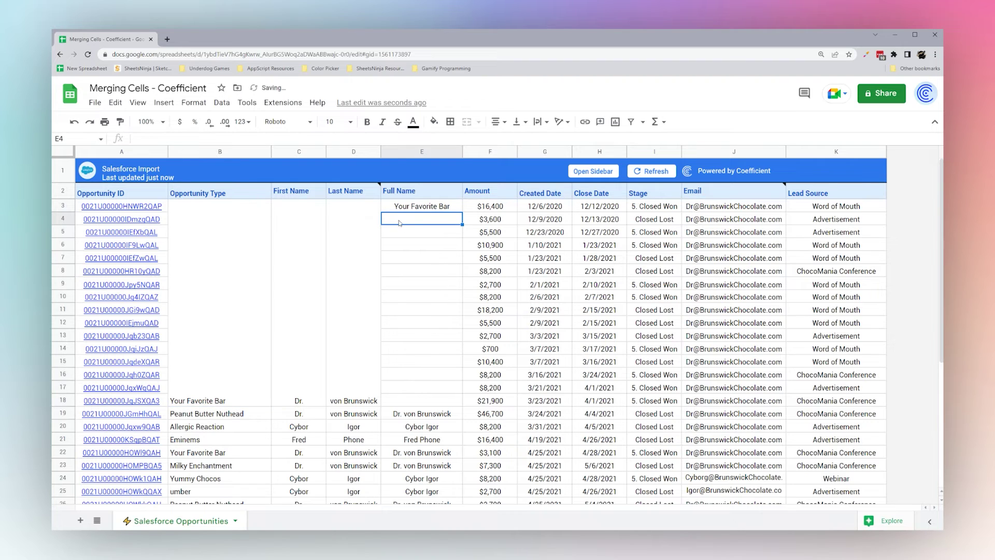
Enter =C3 in E4 and =D3 in E5, showing Dr. and von Brunswick.
{"action": "key", "text": "ctrl+v"}
{"action": "key", "text": "Return"}
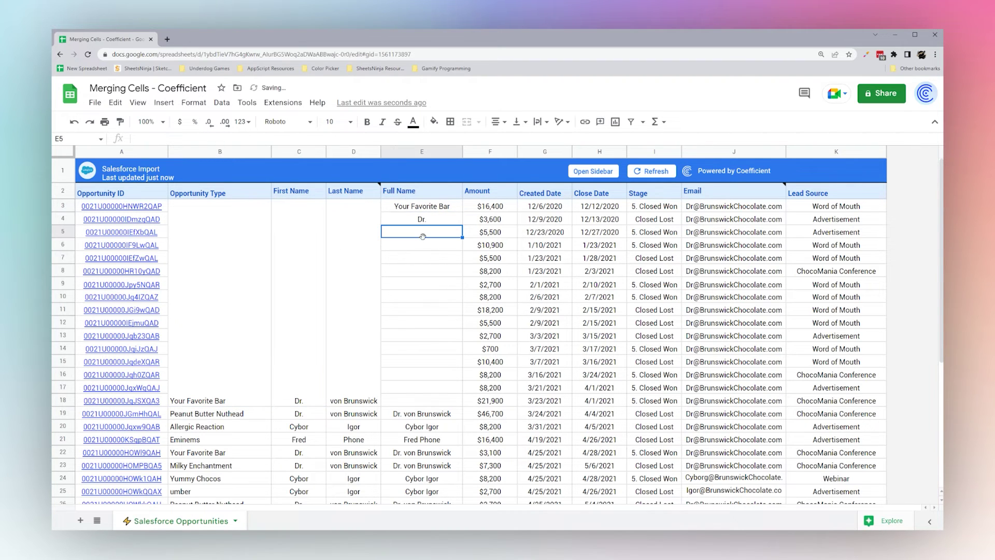
{"action": "key", "text": "ctrl+v"}
{"action": "key", "text": "Return"}
{"action": "left_click_drag", "start_coordinate": [412, 211], "coordinate": [414, 232]}
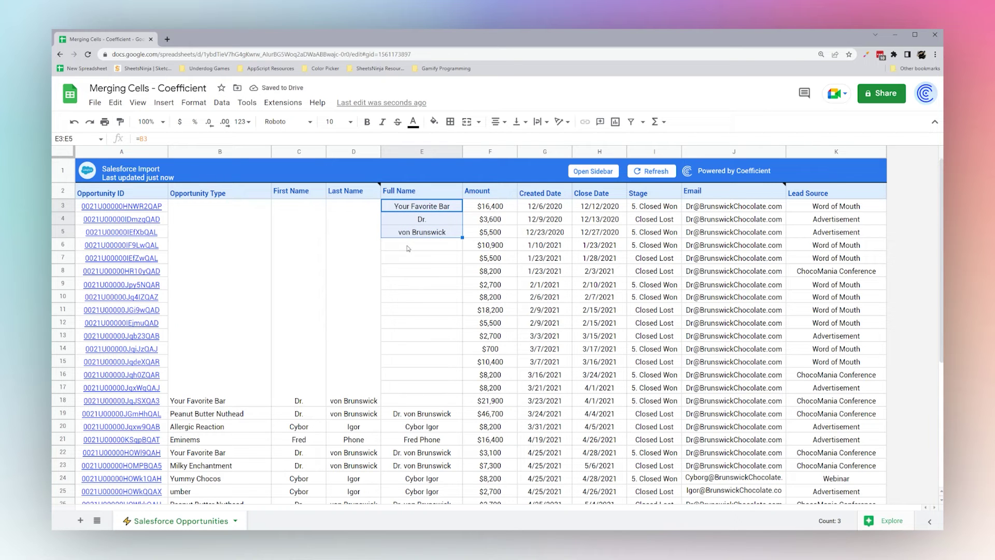
Merge all of B3:D18 into one cell keeping 'Your Favorite Bar', then inspect E3 and the block.
{"action": "left_click_drag", "start_coordinate": [219, 401], "coordinate": [353, 208]}
{"action": "left_click", "coordinate": [466, 122]}
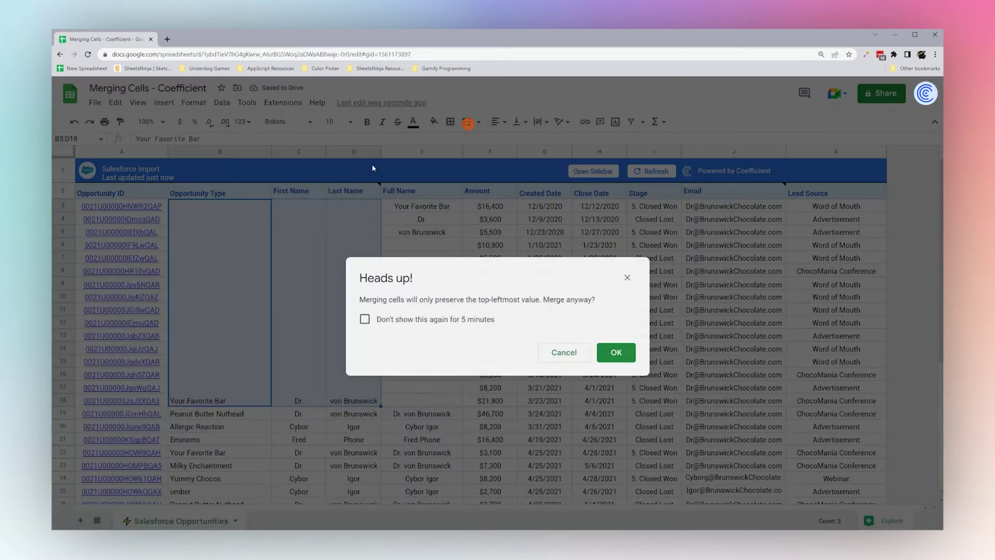
{"action": "left_click", "coordinate": [615, 351]}
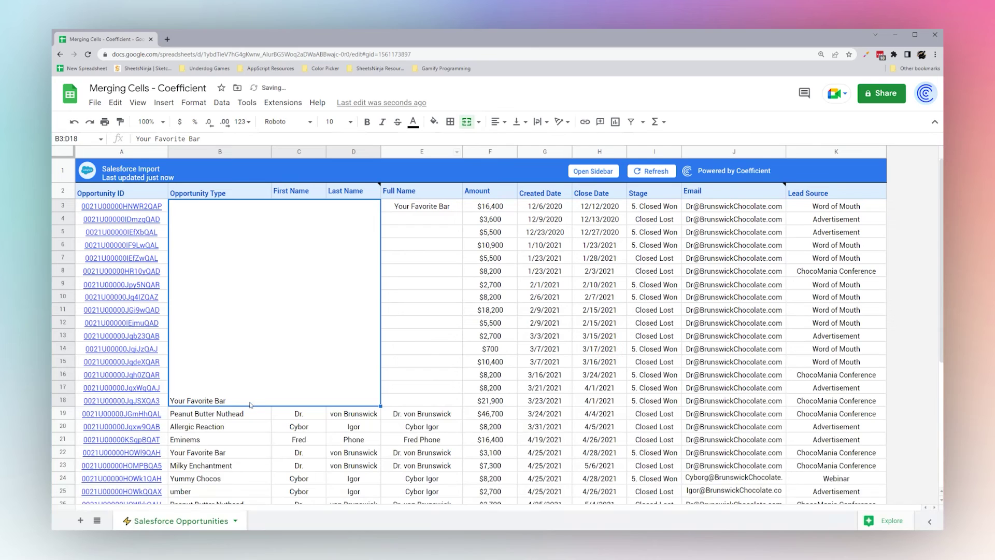
{"action": "left_click", "coordinate": [396, 207]}
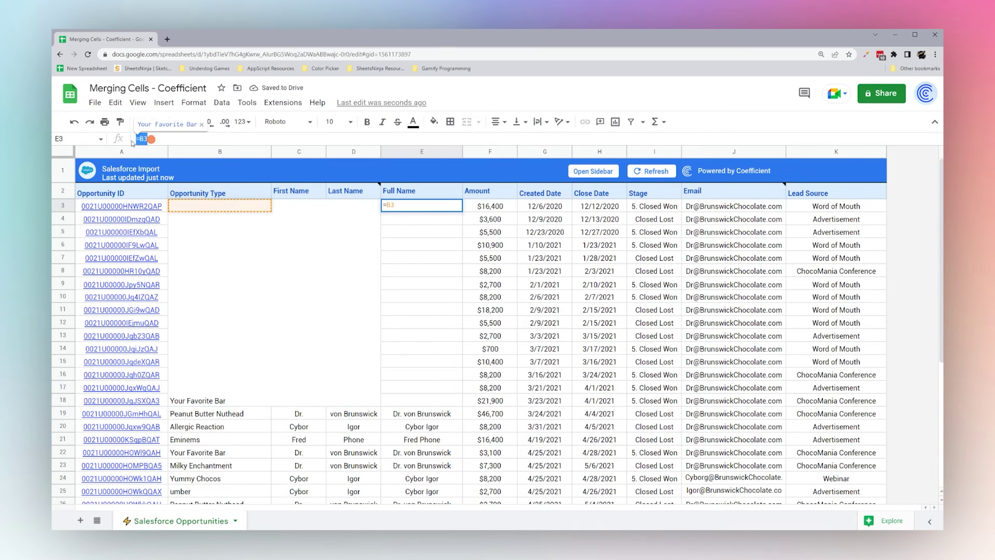
{"action": "left_click", "coordinate": [231, 278]}
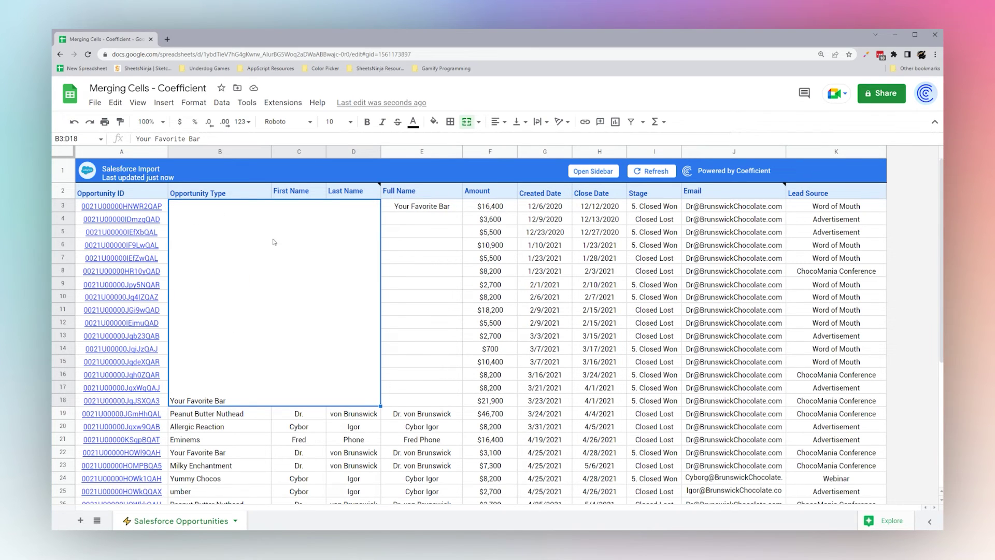